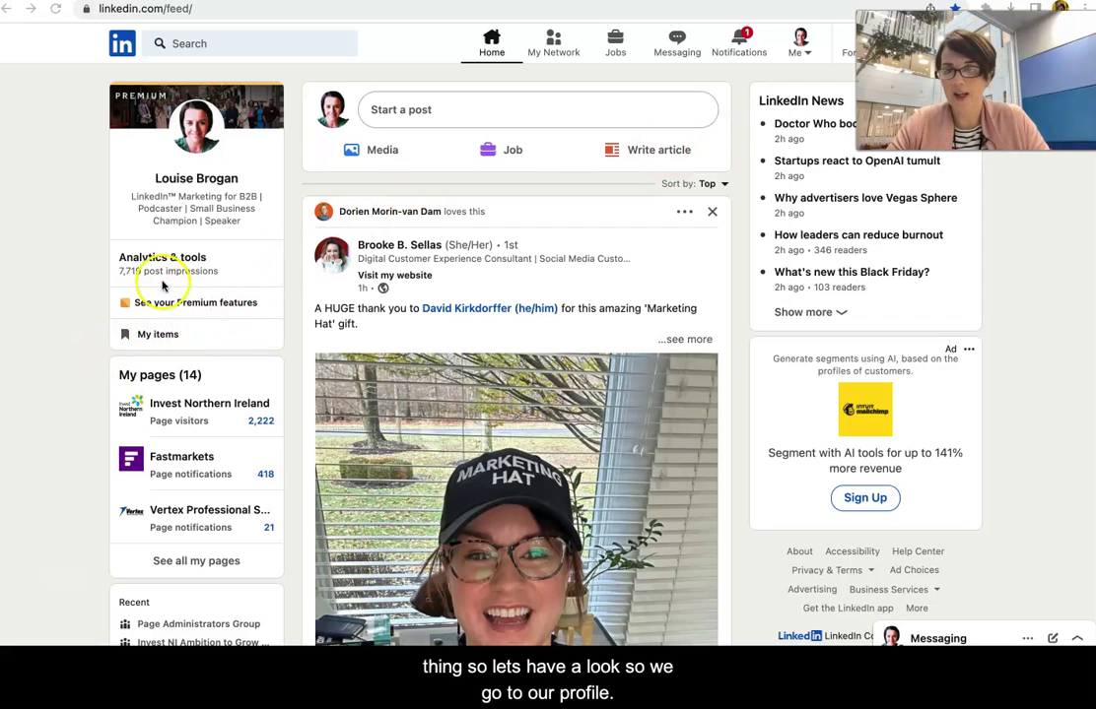
- Go to the profile page, open the intro editor and scroll down to the Headline field
click(192, 132)
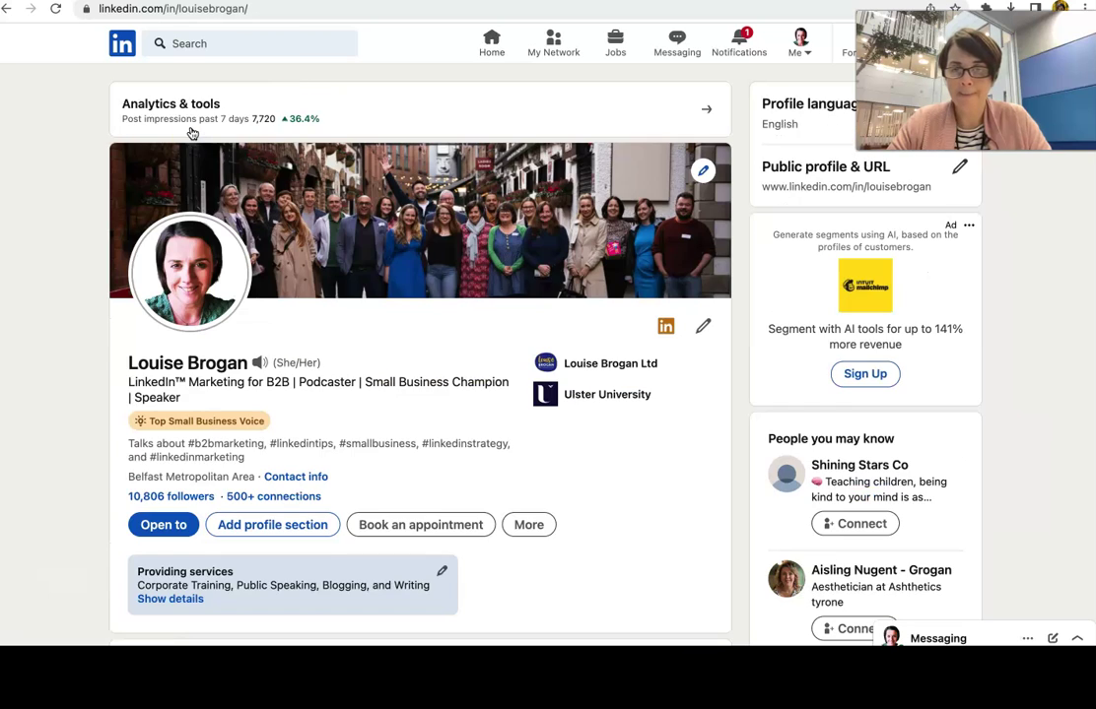
scroll(574, 502, down, 1)
scroll(574, 502, down, 1)
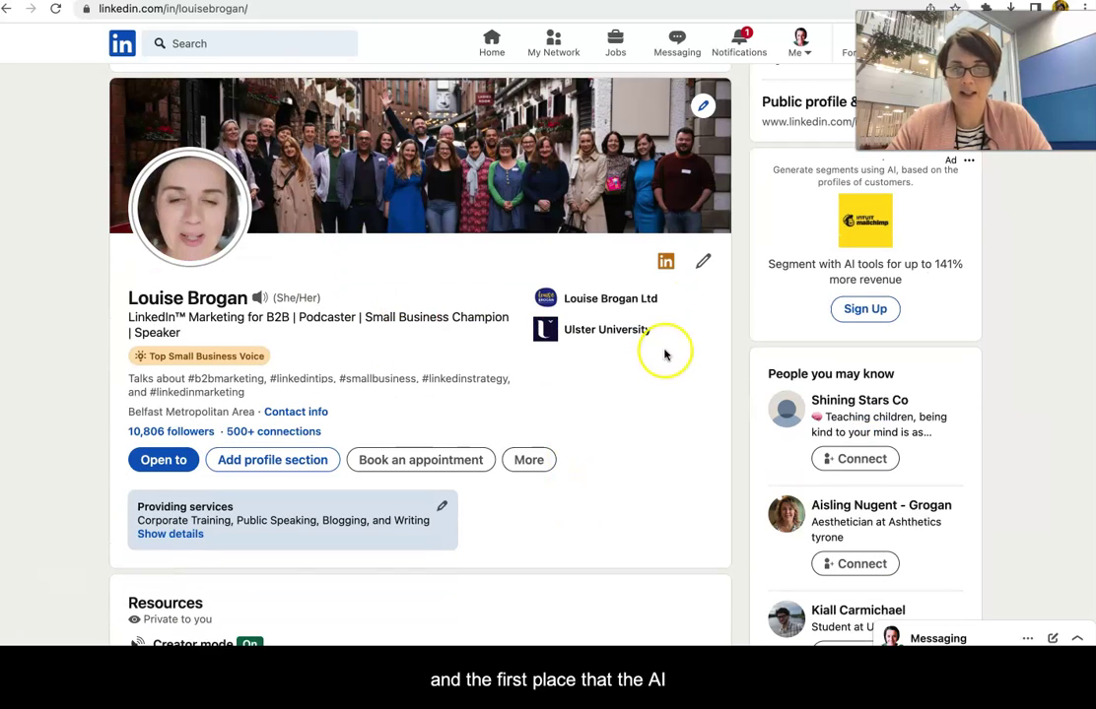
click(705, 264)
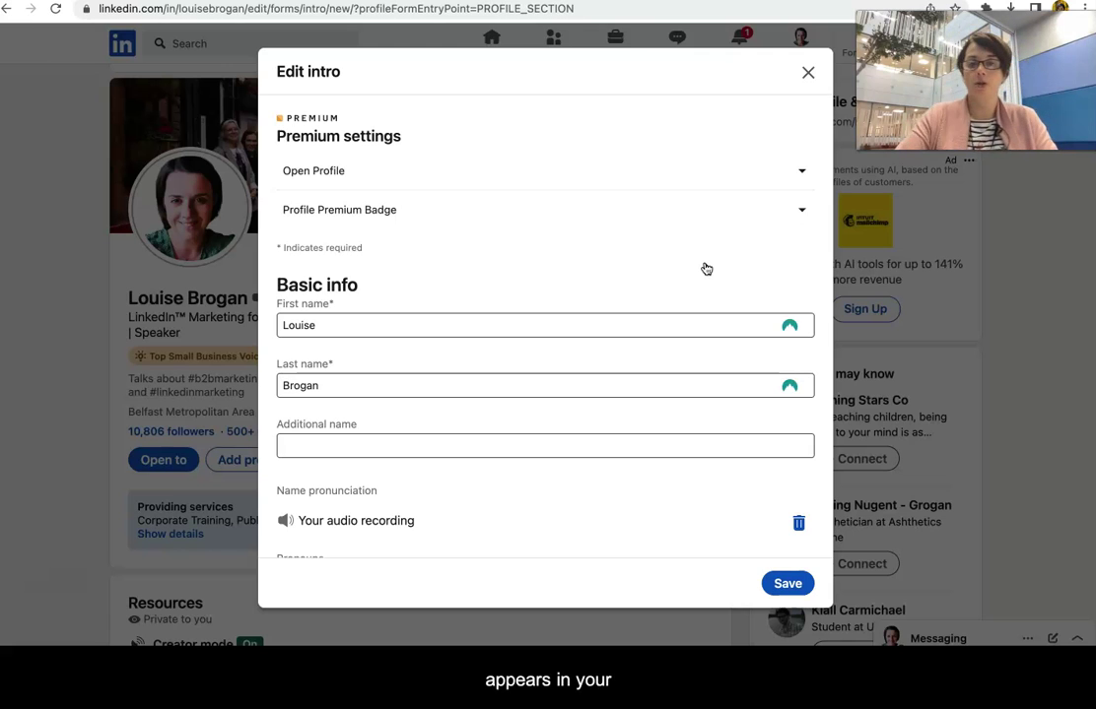
scroll(705, 268, down, 5)
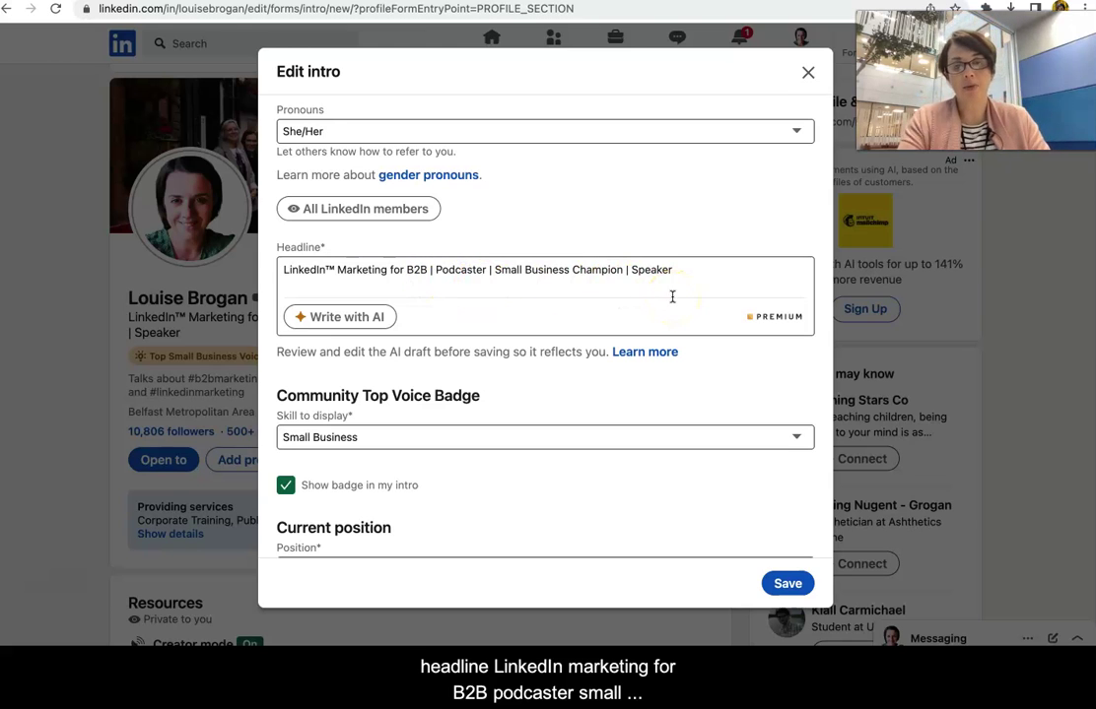
- Generate AI headline drafts and view the second suggestion
click(361, 319)
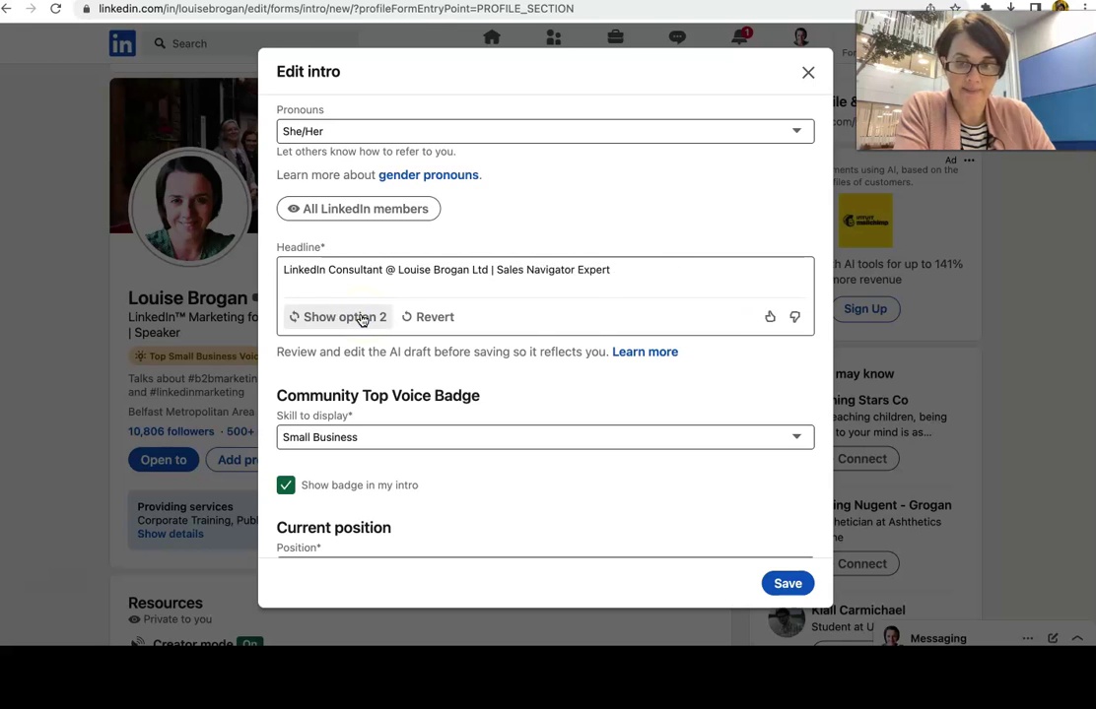
click(433, 320)
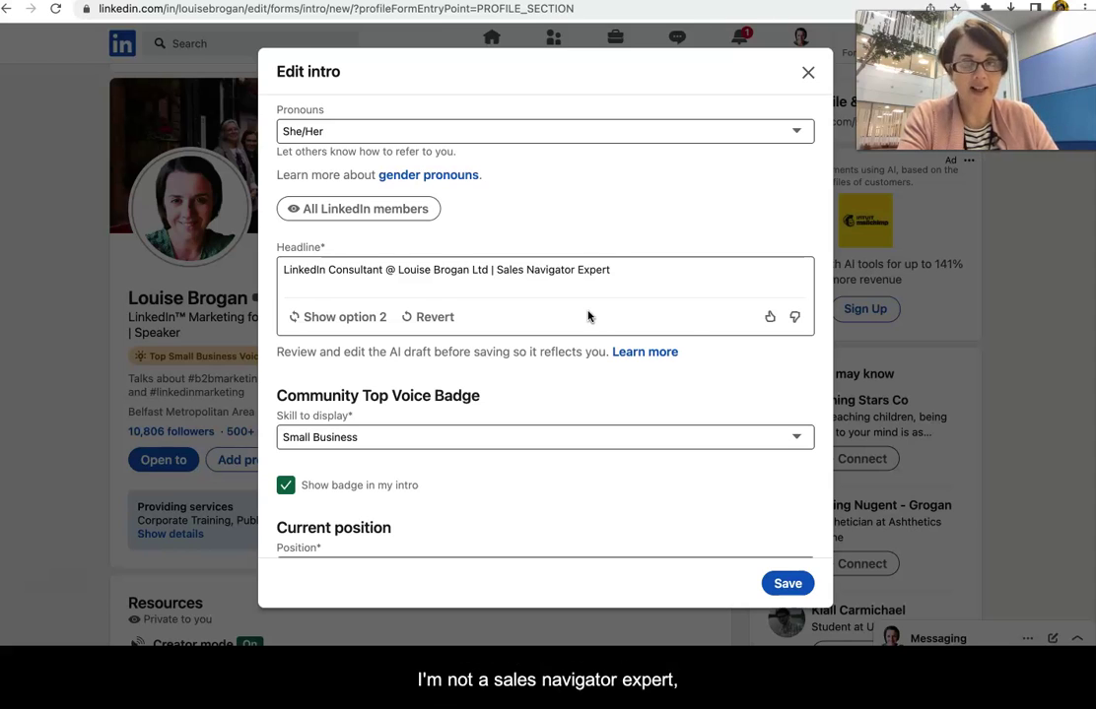
click(355, 318)
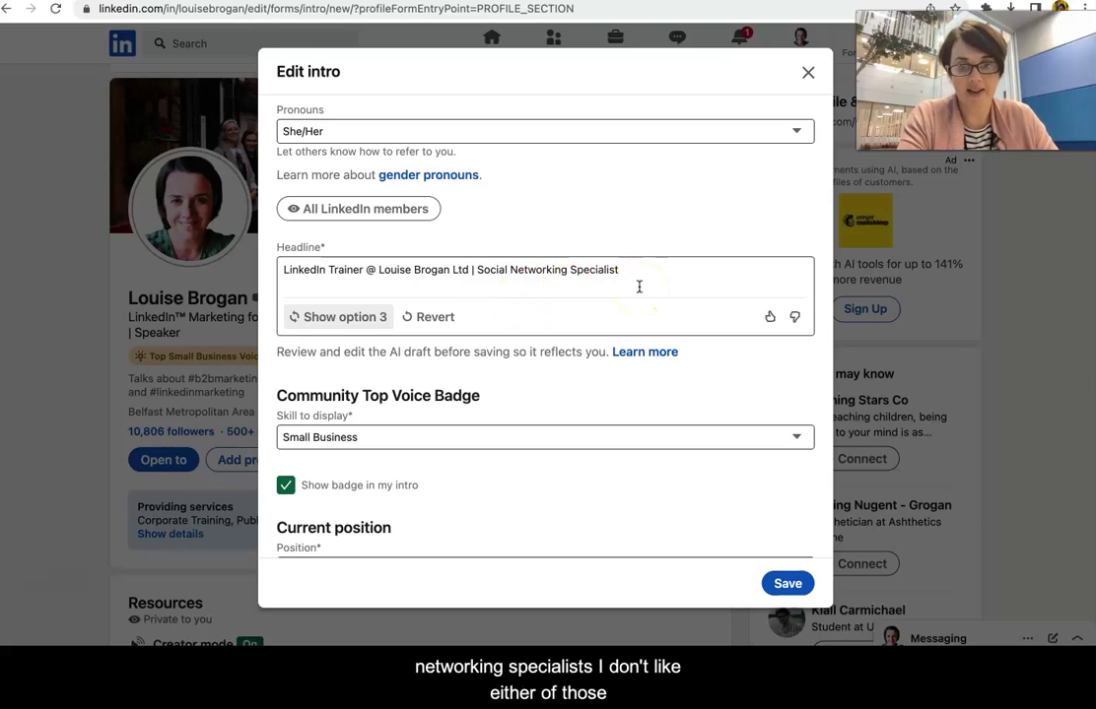
- Revert to the original 'LinkedIn™ Marketing for B2B | Podcaster' headline and review the intro form
click(429, 319)
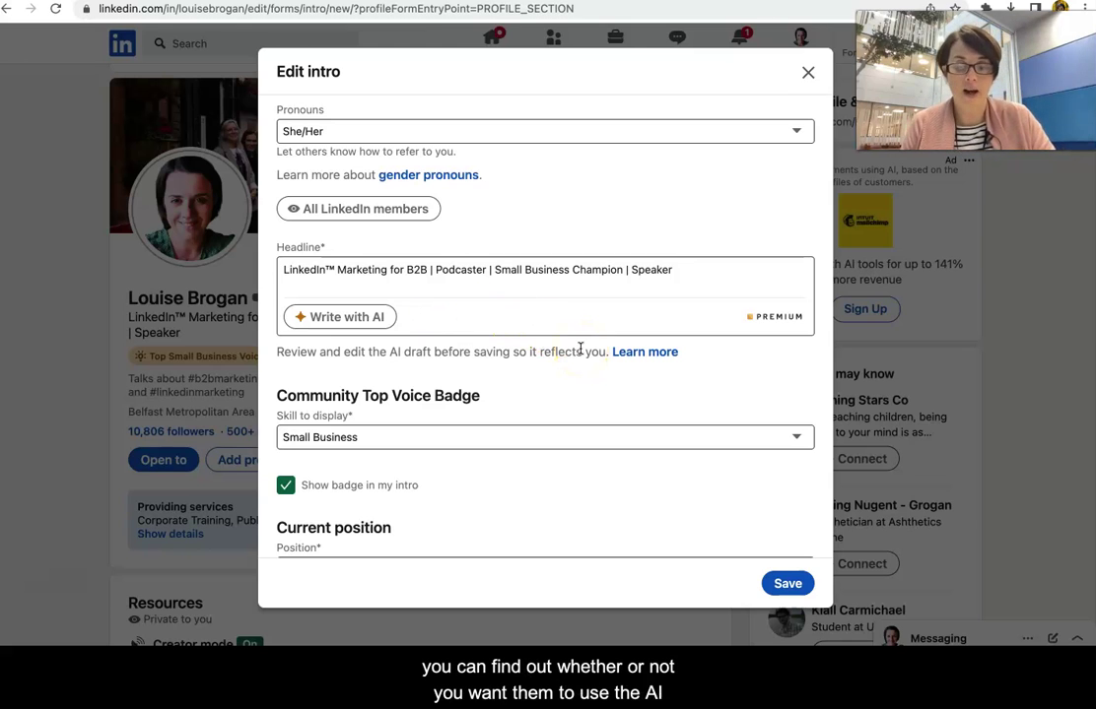
scroll(593, 406, down, 5)
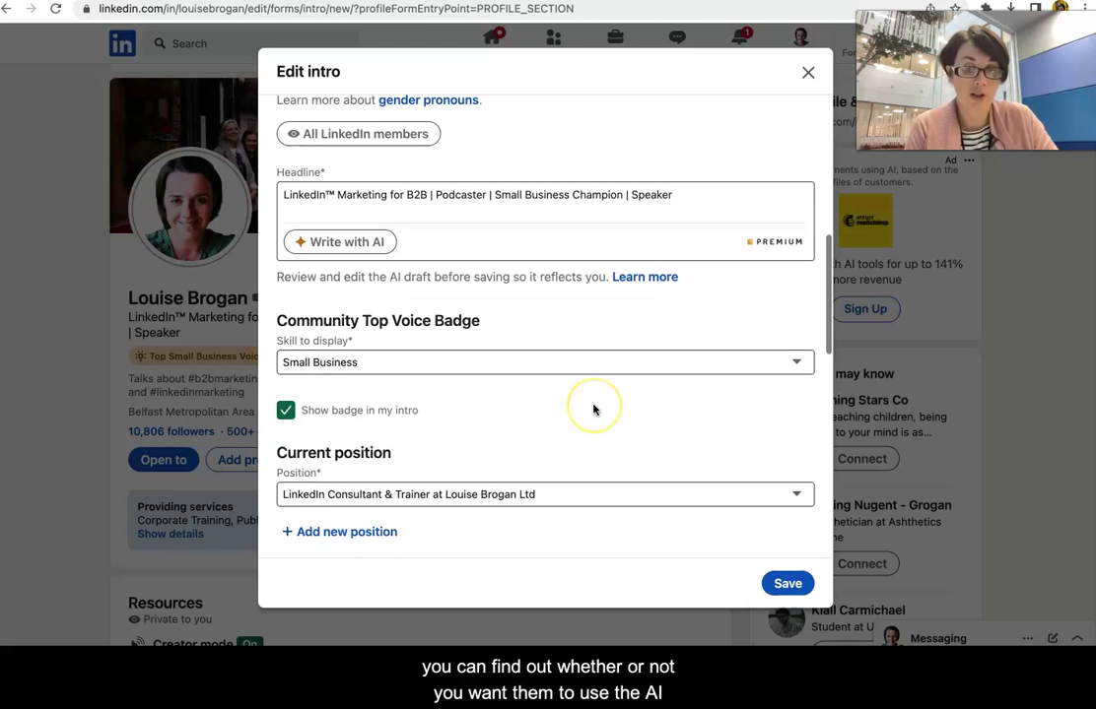
scroll(593, 410, down, 5)
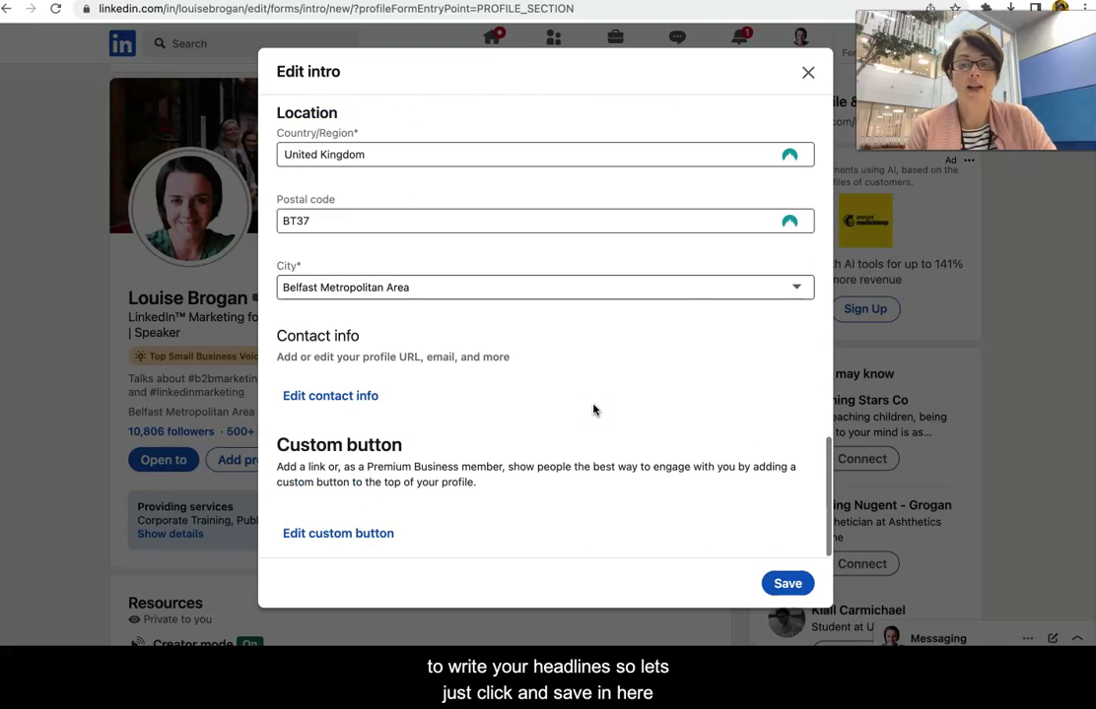
scroll(593, 400, up, 15)
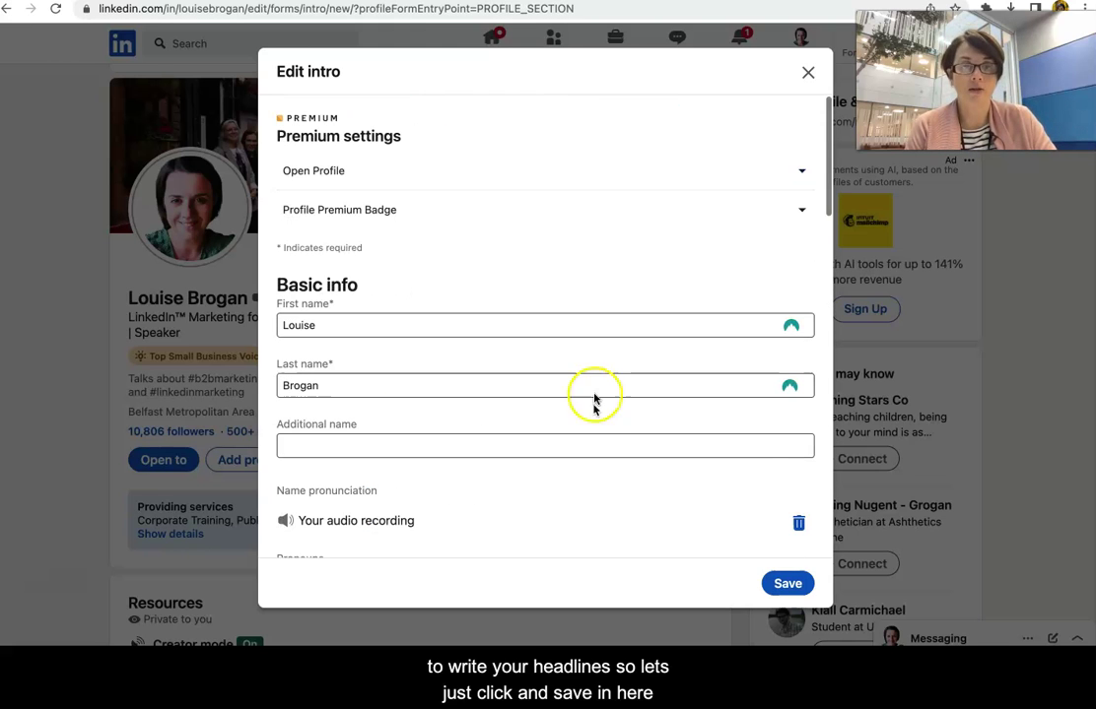
- Save the intro, then open the About section editor holding 2,587 of 2,600 characters
click(785, 585)
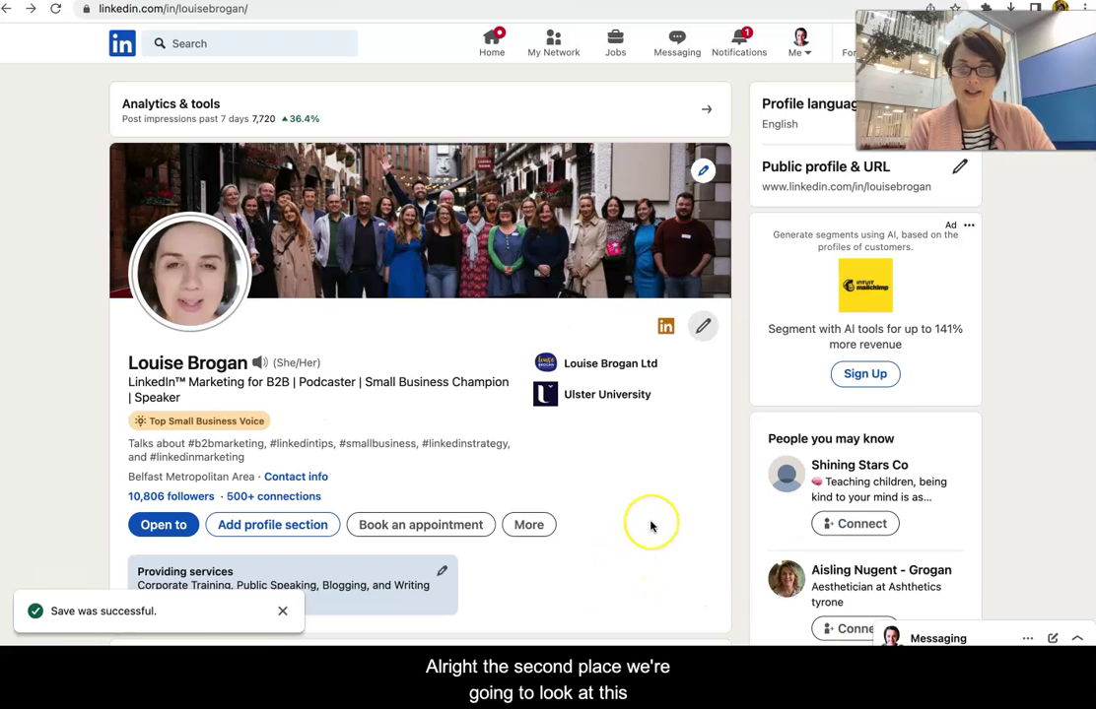
scroll(651, 525, down, 1)
scroll(650, 528, down, 8)
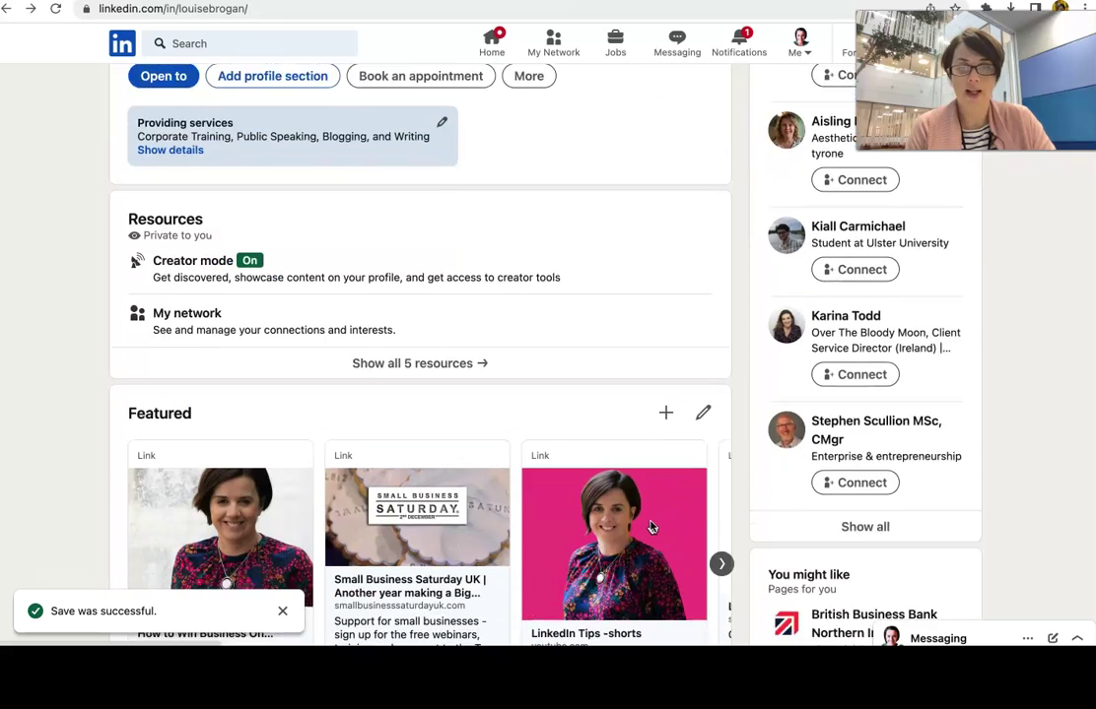
scroll(651, 527, down, 10)
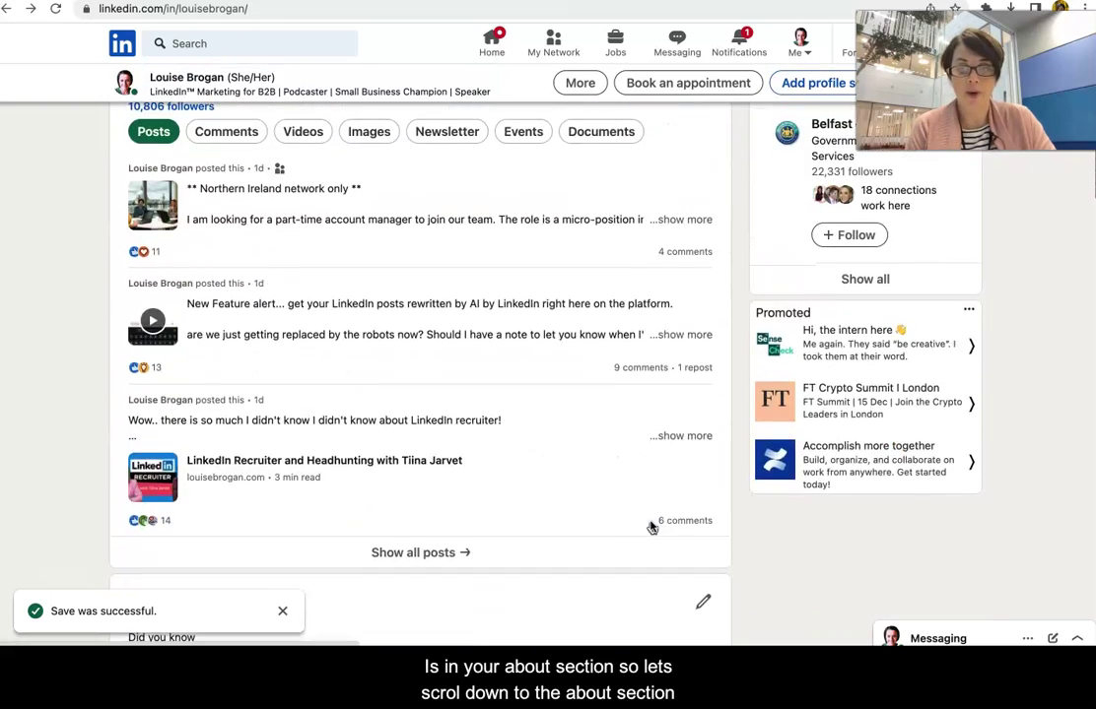
scroll(651, 527, down, 3)
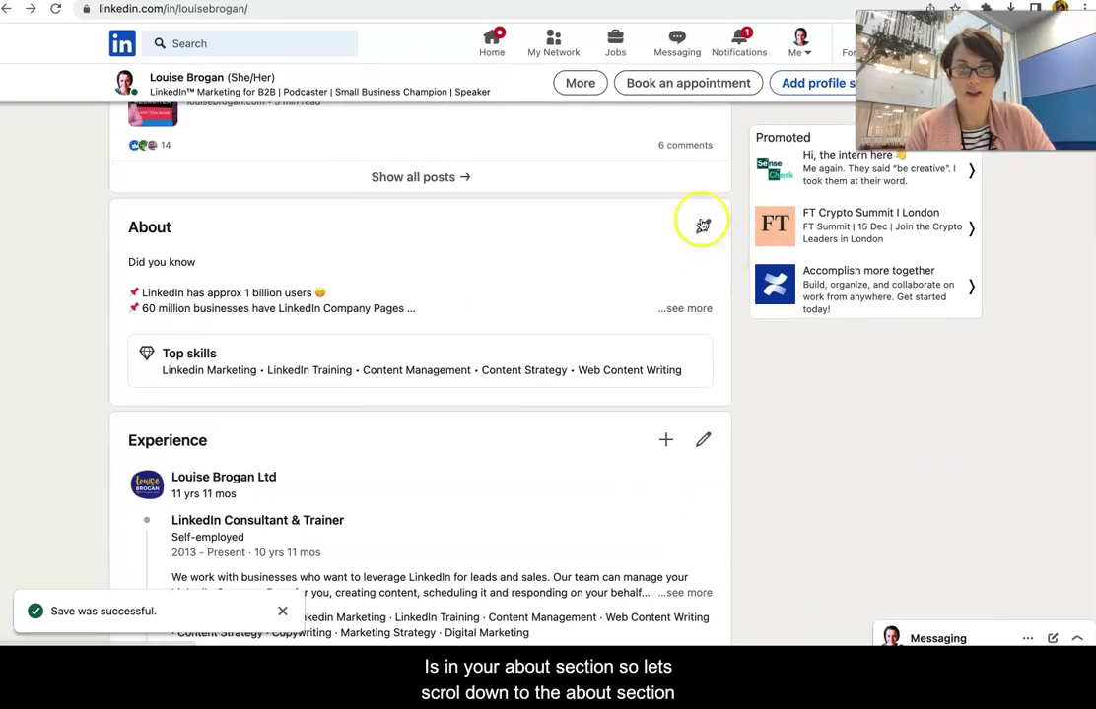
click(700, 224)
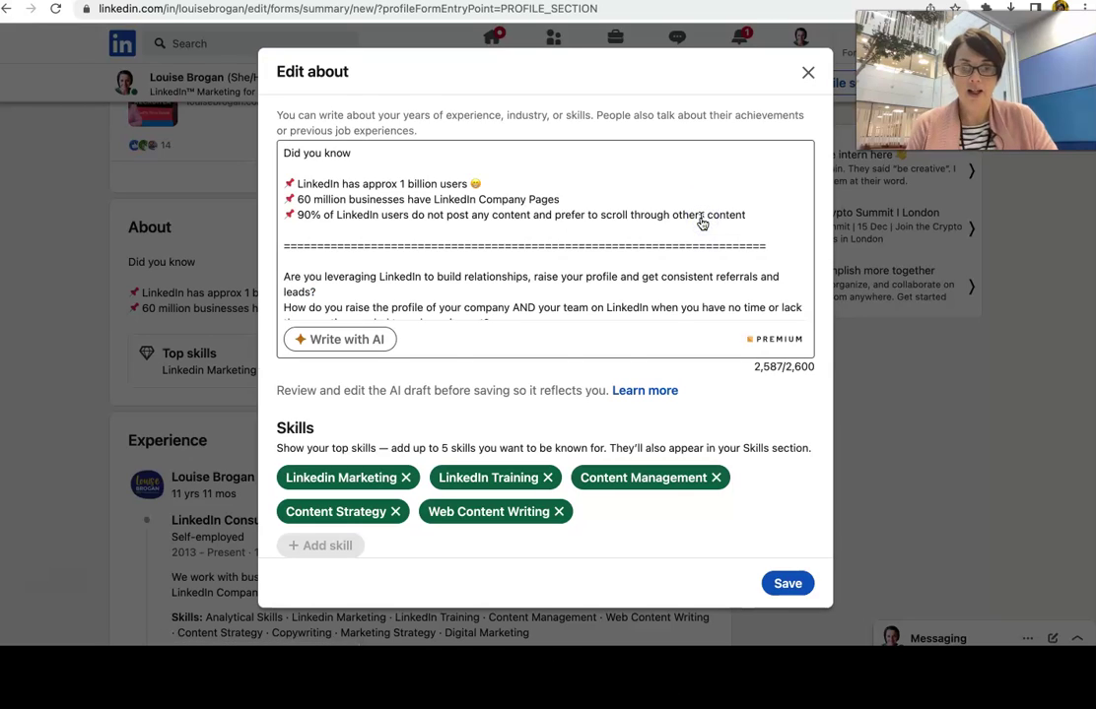
- Generate an AI third-person About summary (954 of 2,600 characters) and read through it
click(361, 343)
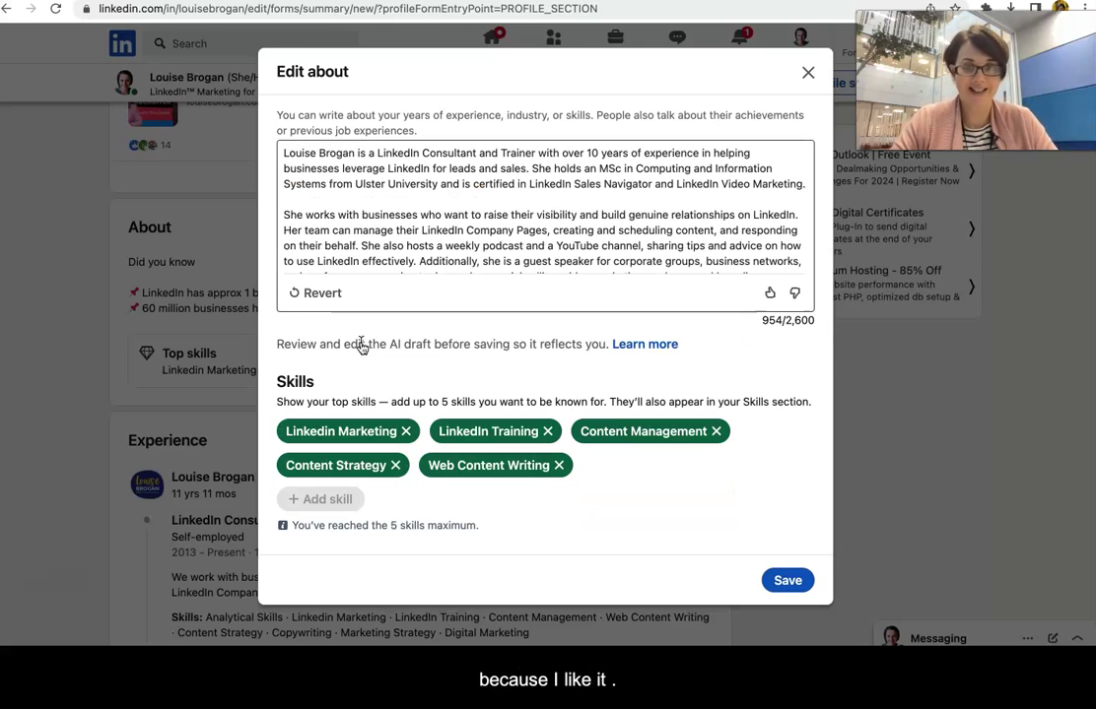
click(431, 184)
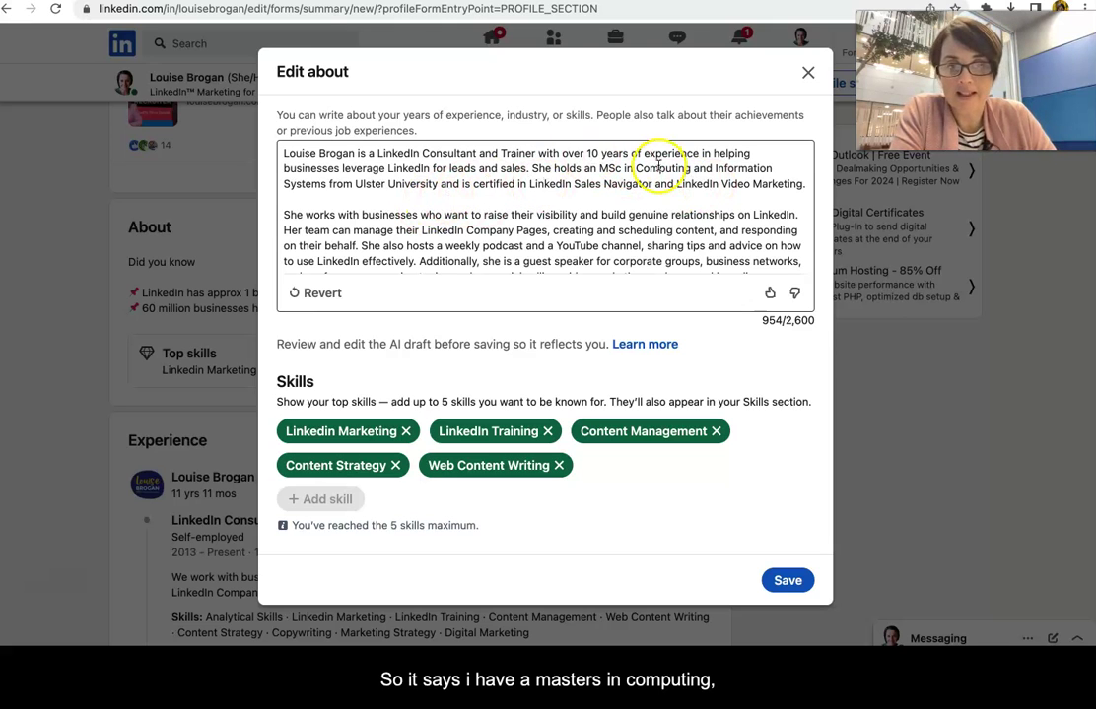
scroll(641, 219, down, 1)
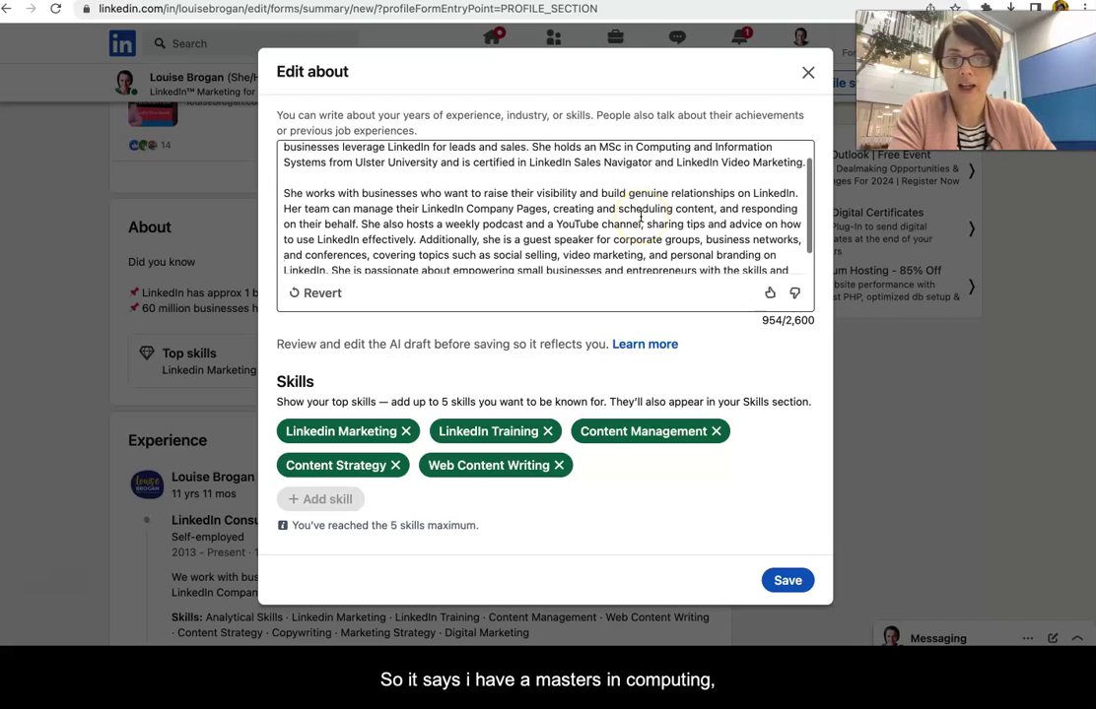
scroll(641, 219, down, 1)
scroll(640, 217, up, 2)
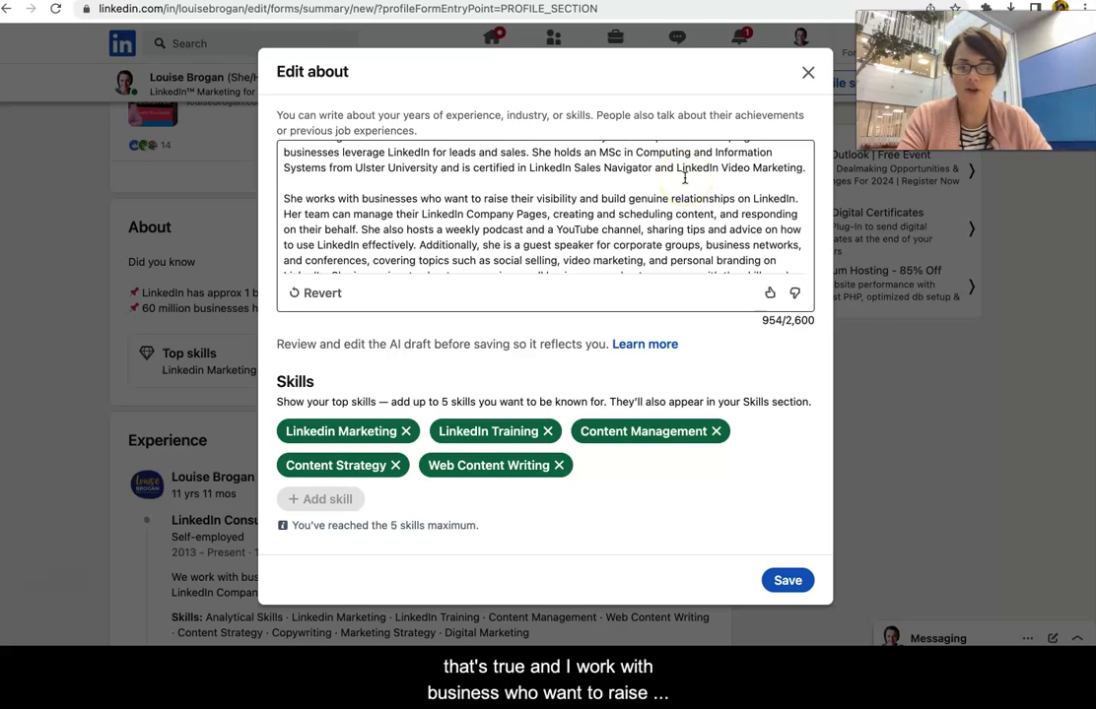
scroll(684, 178, down, 2)
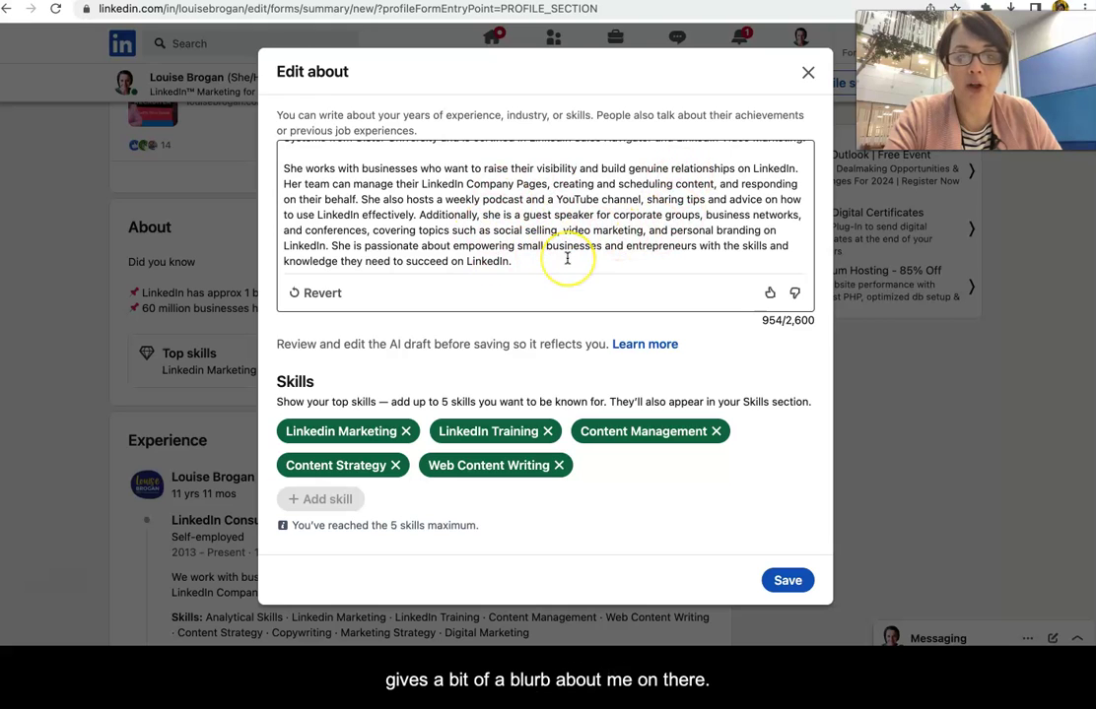
scroll(567, 258, up, 2)
scroll(566, 258, down, 2)
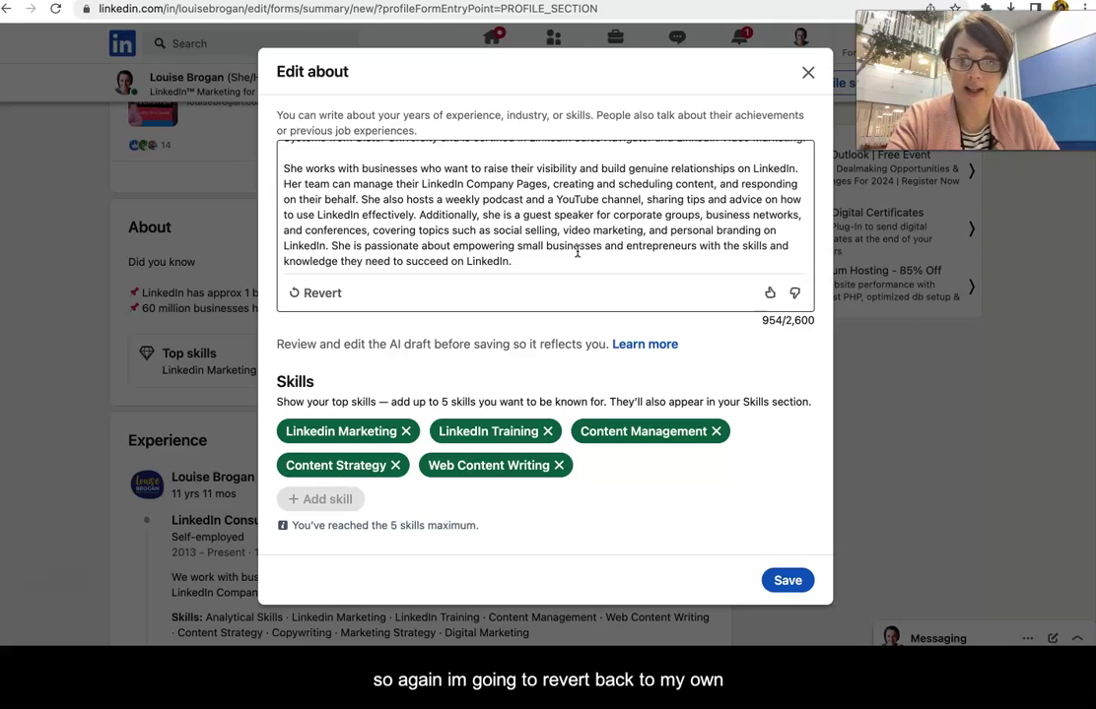
- Revert the About field to its original text, save it, and return to the profile top
click(313, 293)
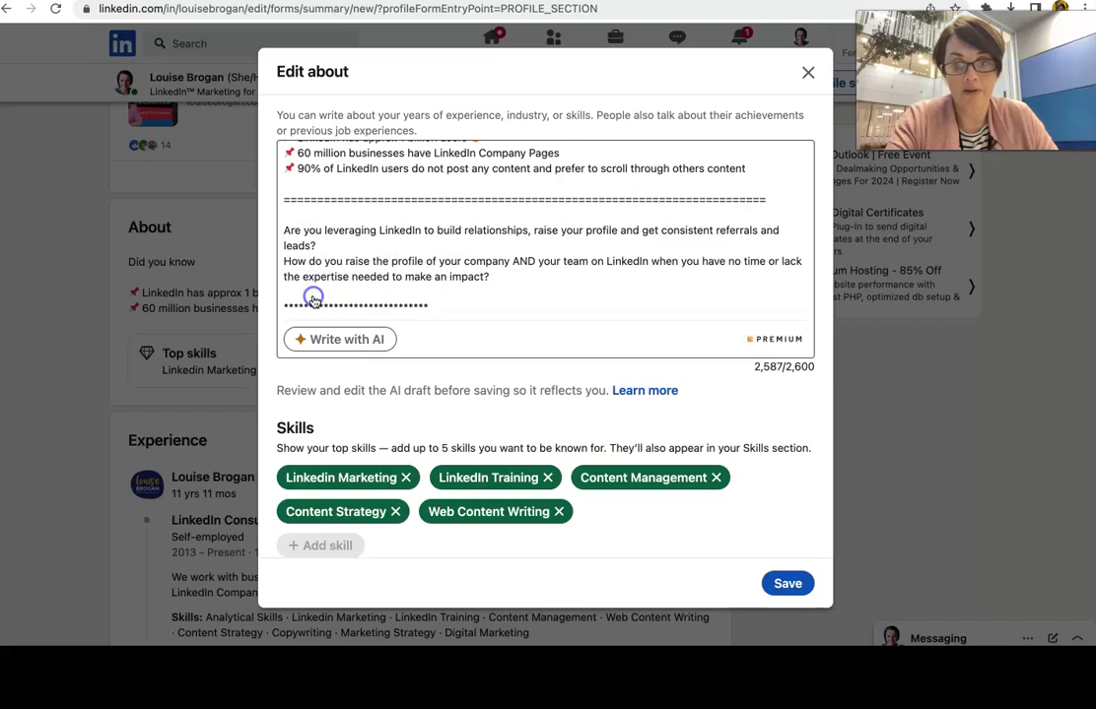
scroll(548, 264, up, 2)
scroll(549, 266, down, 2)
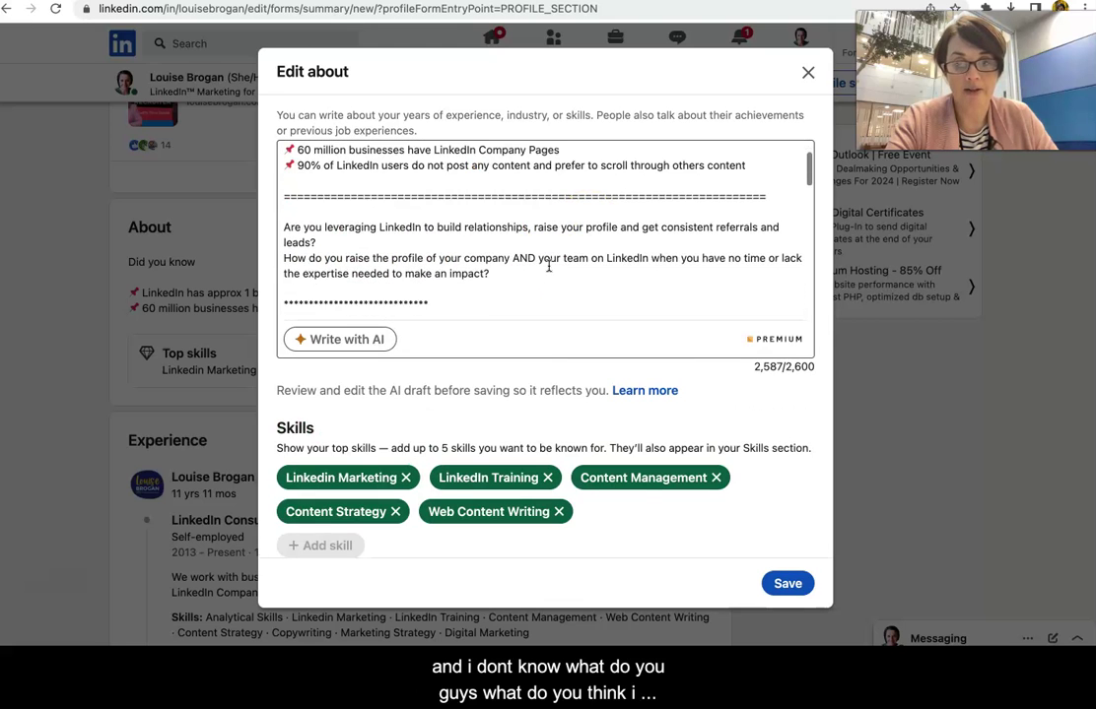
scroll(549, 266, down, 8)
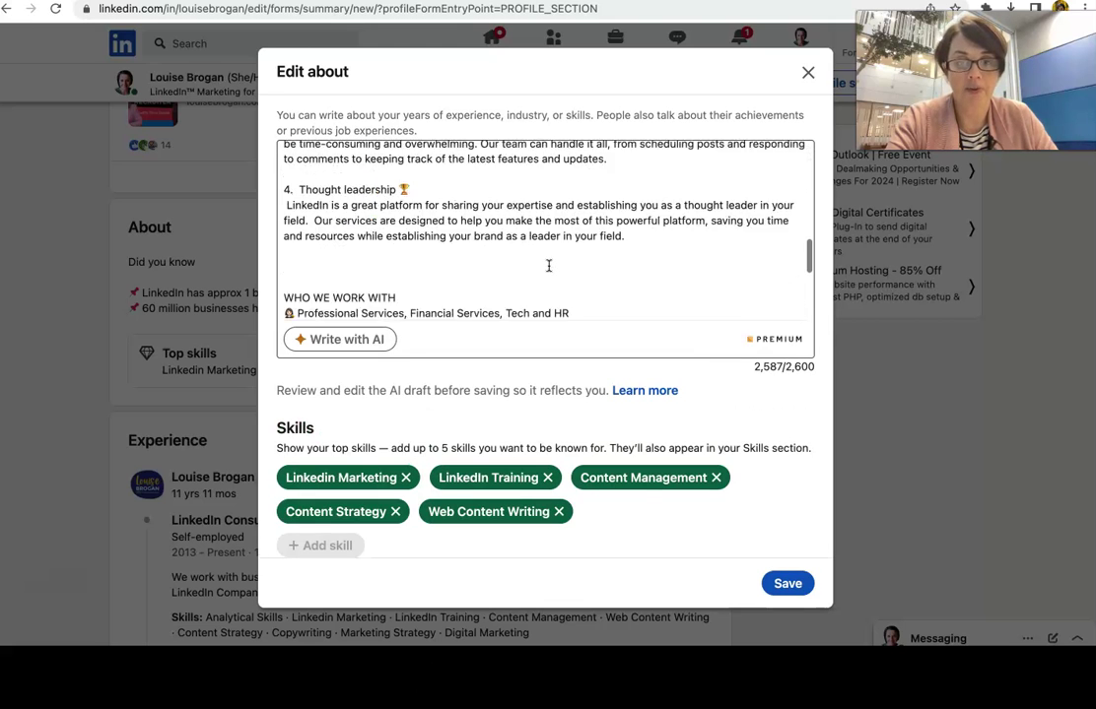
scroll(549, 266, down, 5)
click(789, 585)
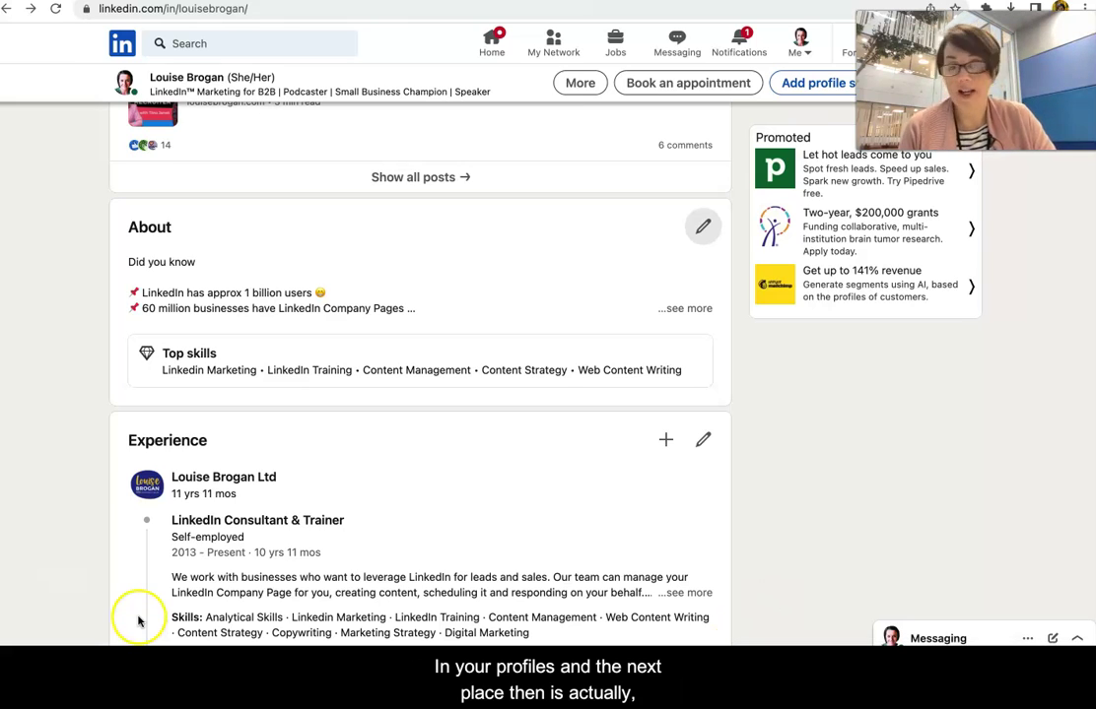
scroll(214, 430, up, 15)
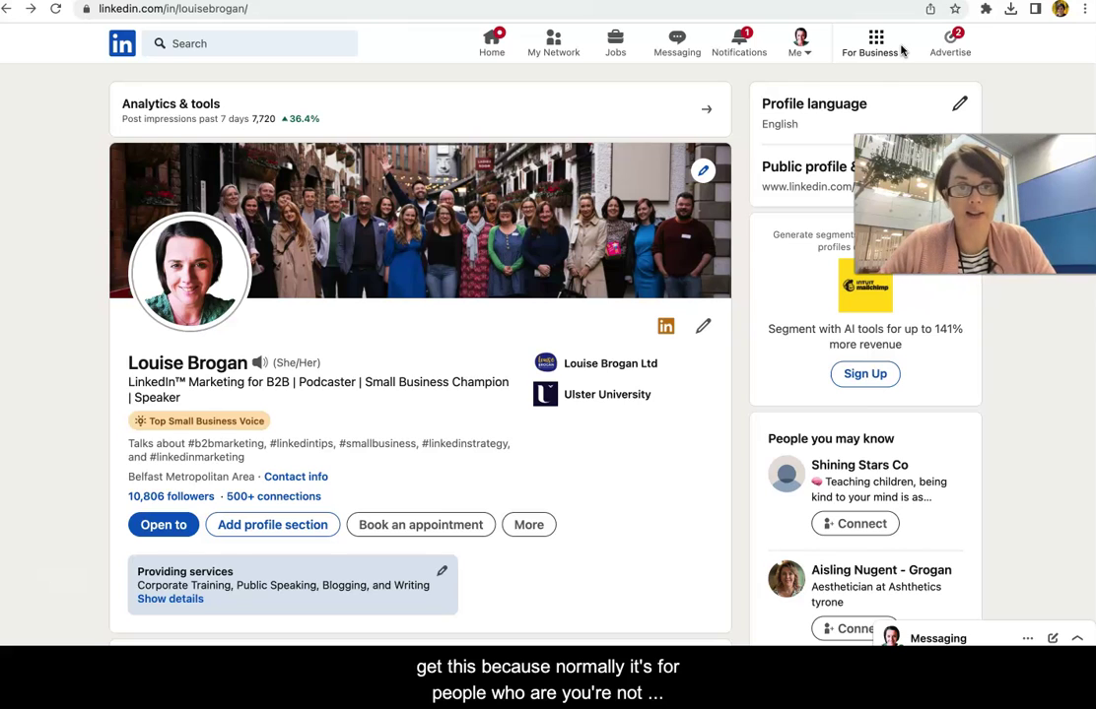
- Open a feed post's reactions list and go to a second-degree reacting member's profile
click(492, 38)
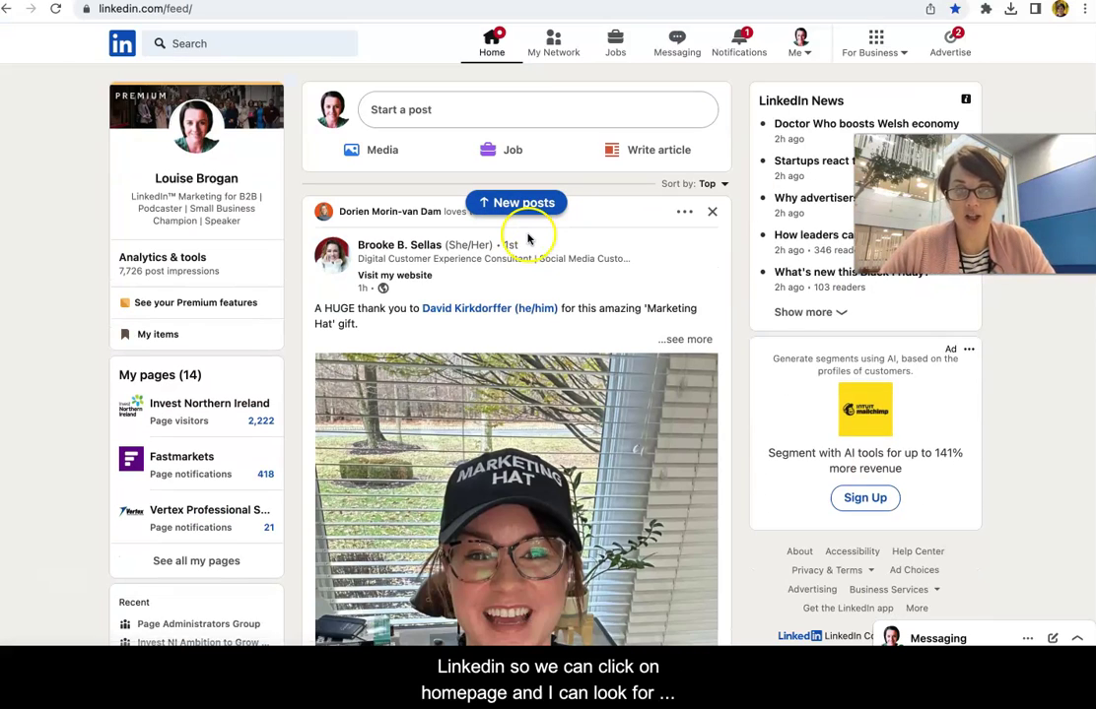
scroll(582, 284, down, 10)
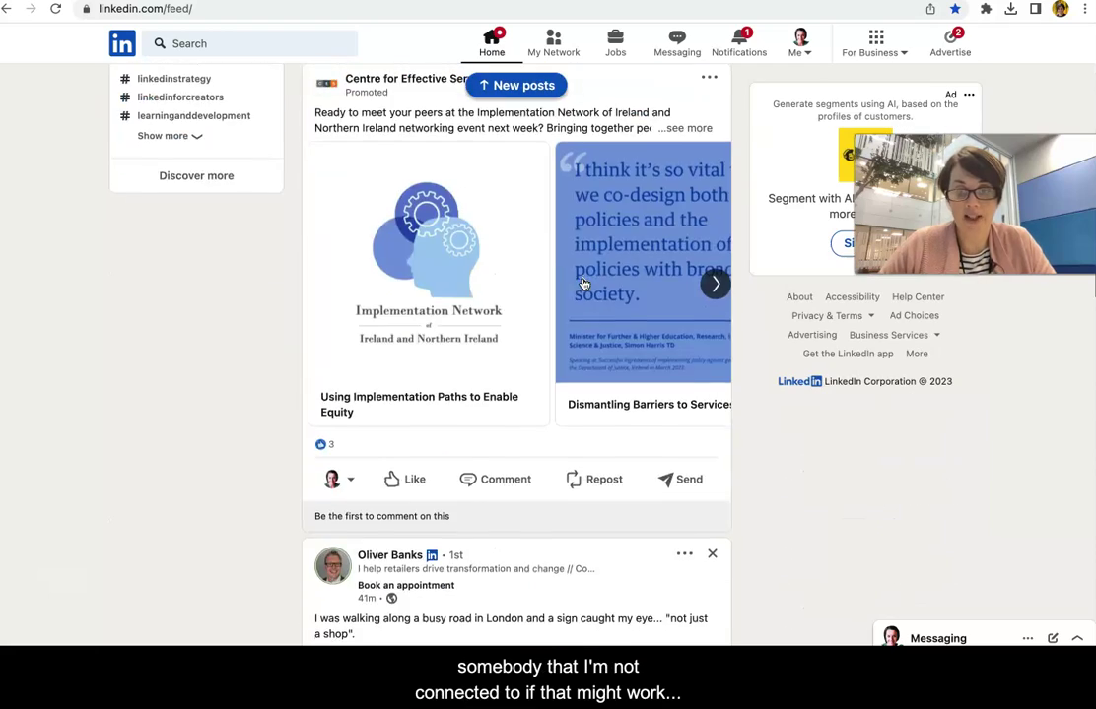
scroll(582, 283, down, 12)
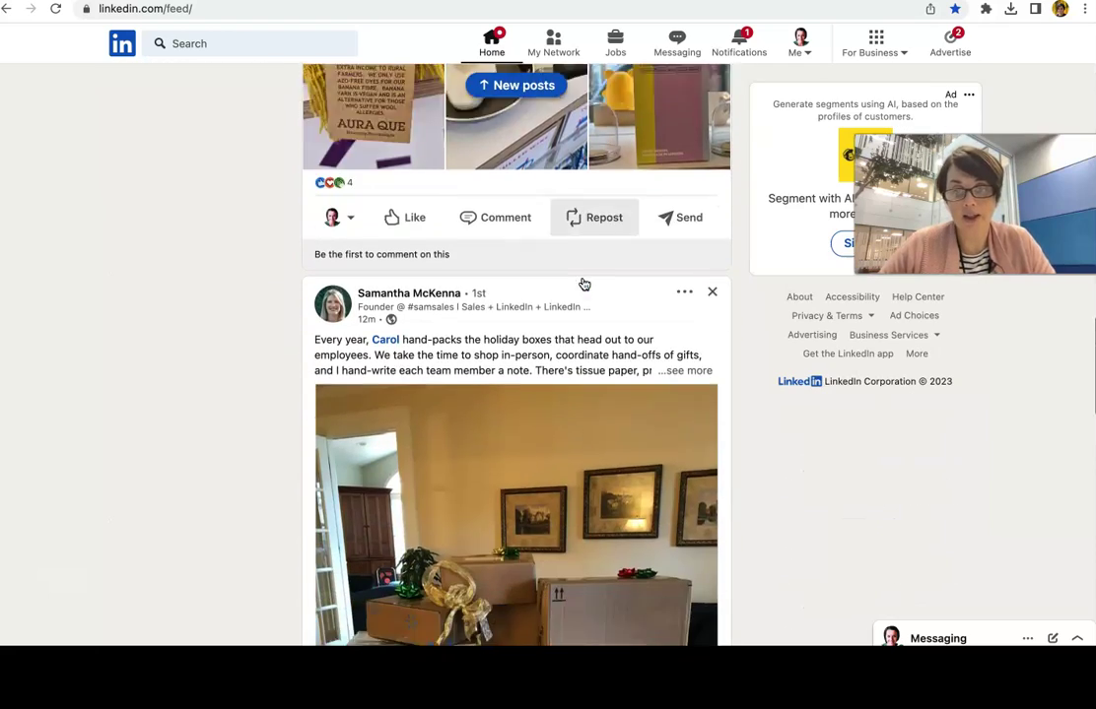
scroll(583, 283, down, 1)
click(345, 101)
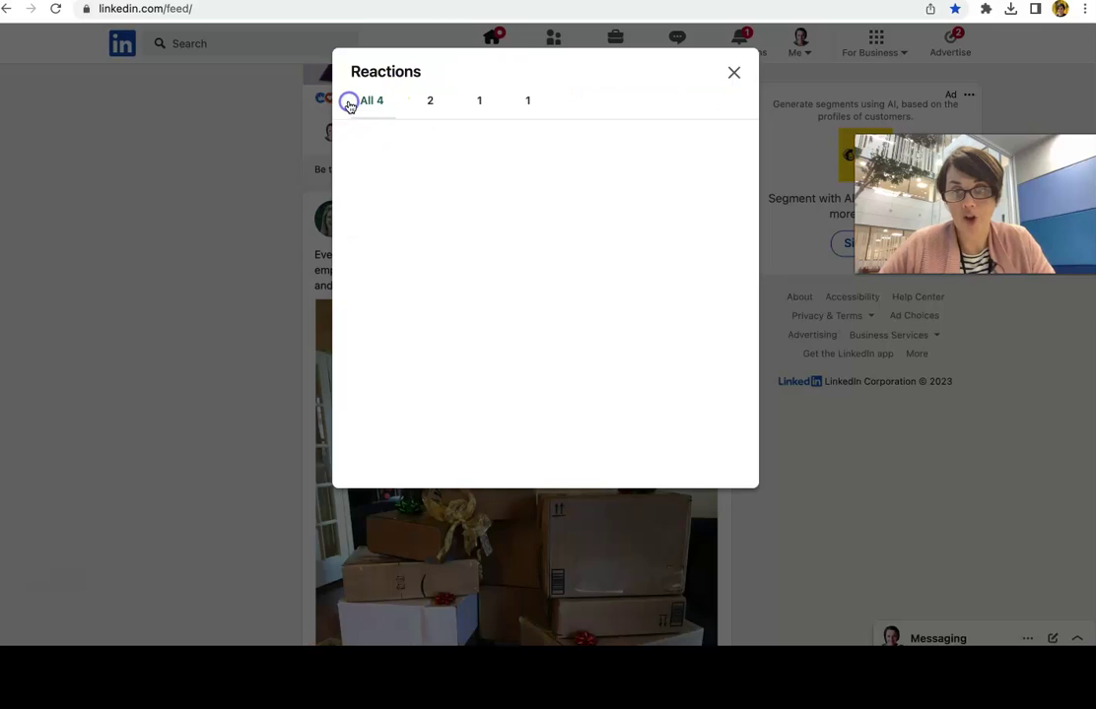
click(467, 143)
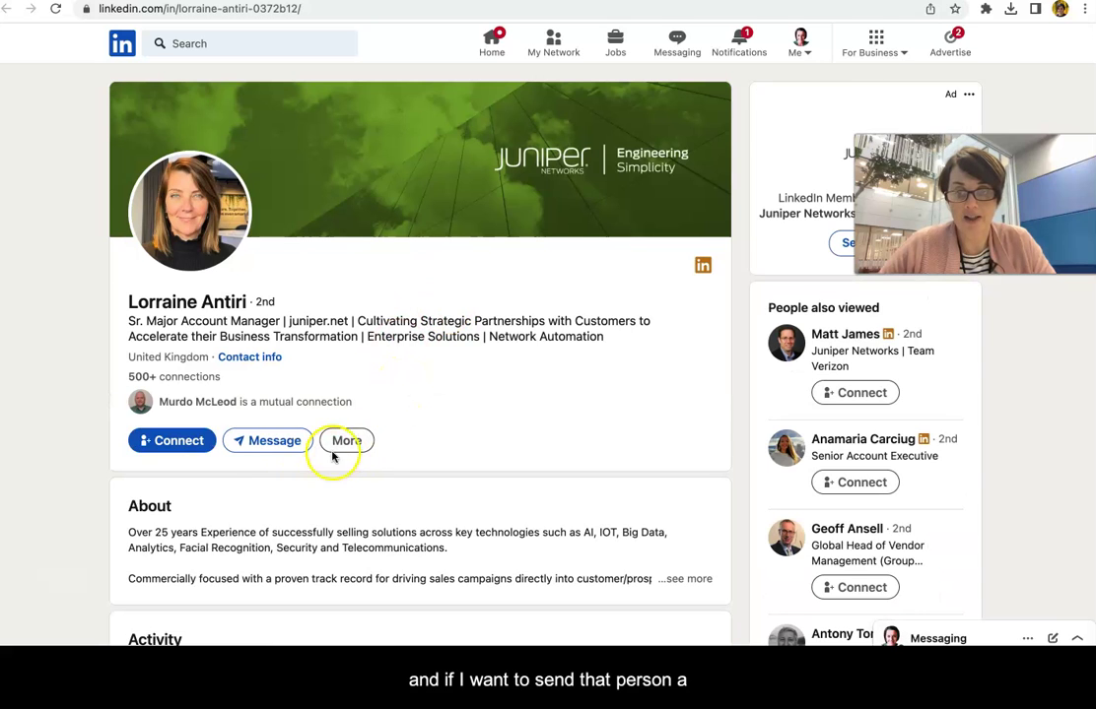
- Check the profile's More actions, then start a new message to this member
click(340, 444)
click(514, 419)
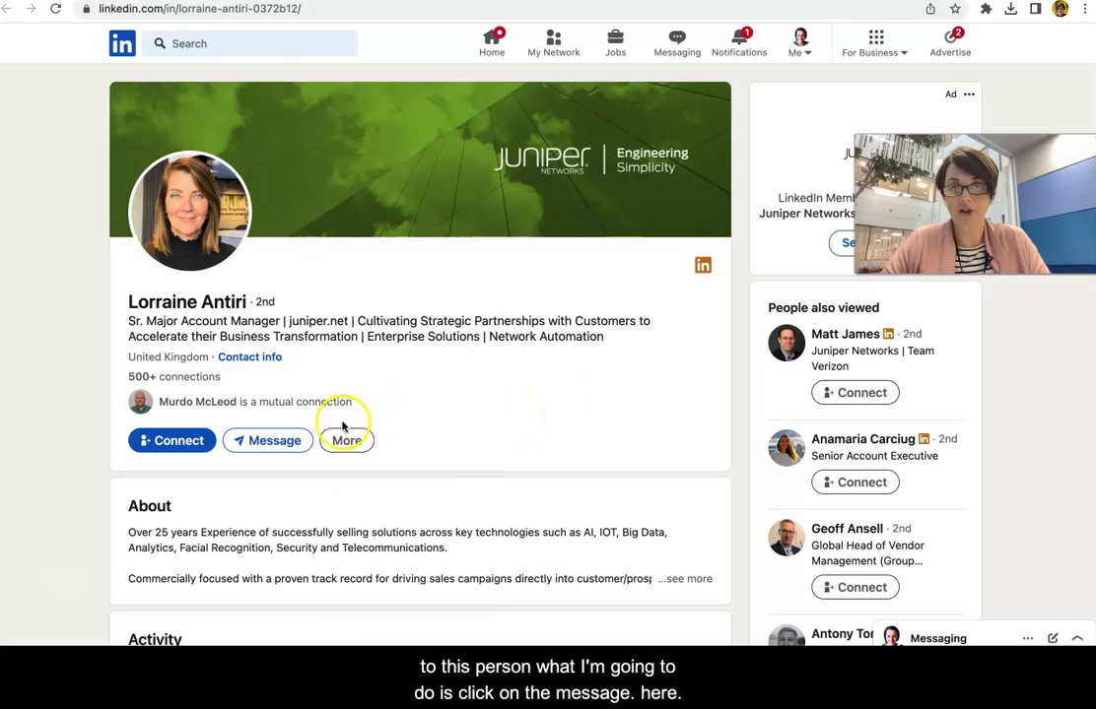
click(266, 443)
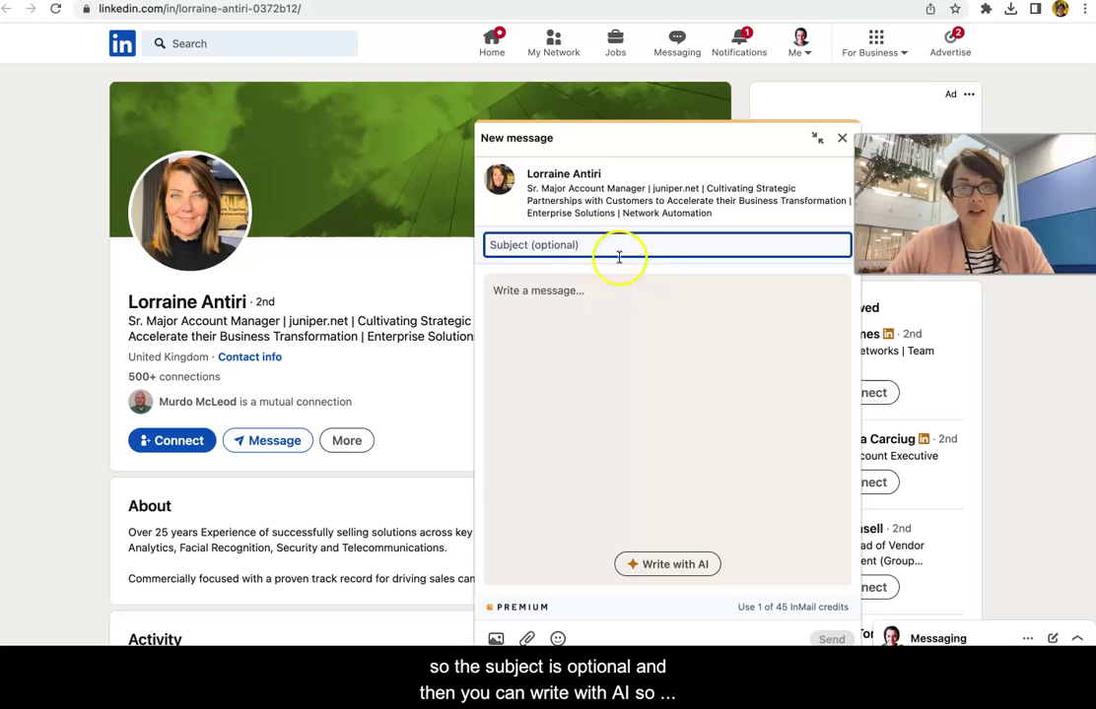
- Have AI draft an InMail asking about job opportunities, then discard the draft
click(679, 575)
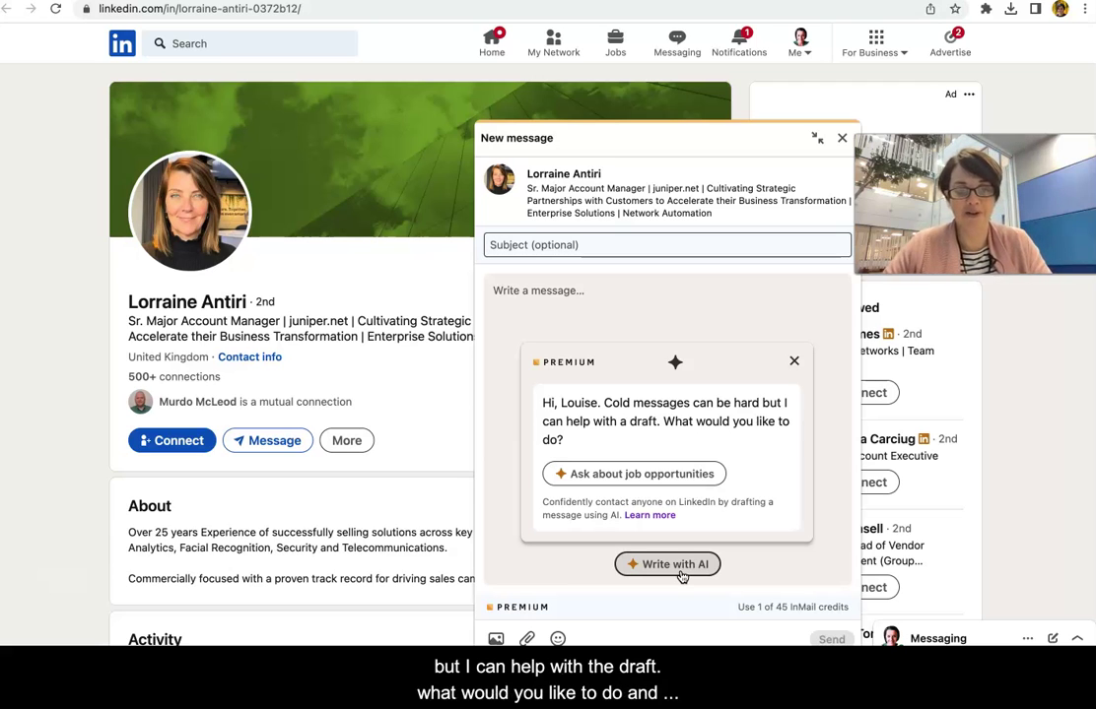
click(697, 474)
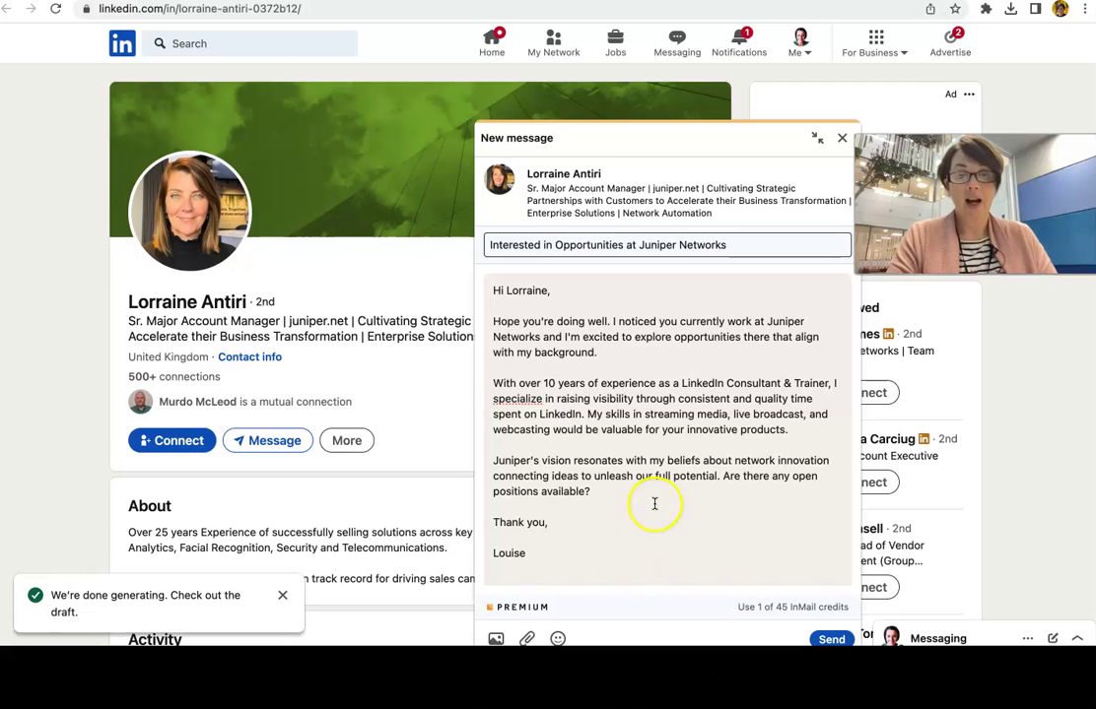
click(842, 137)
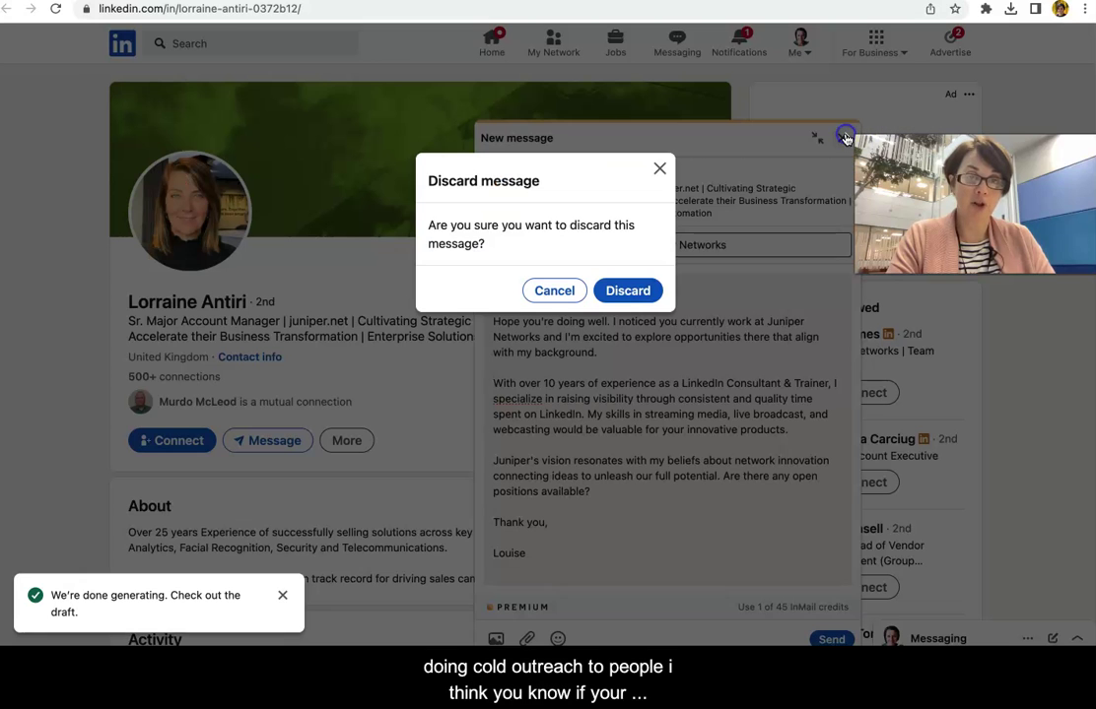
click(626, 291)
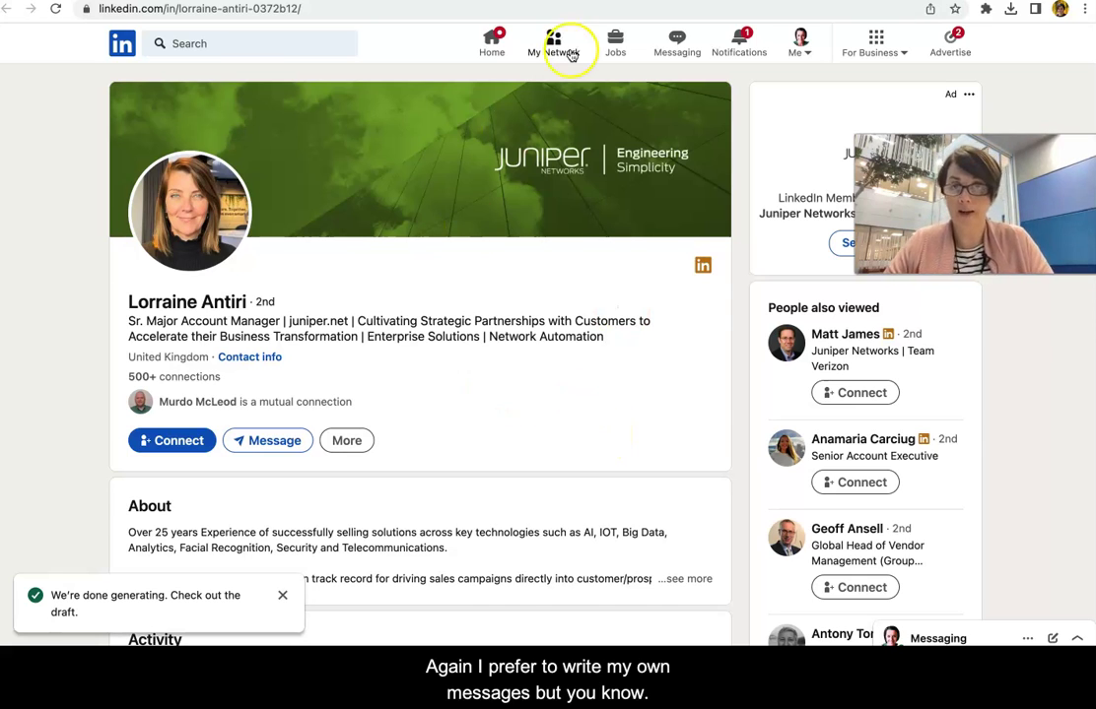
- Start a new home-feed post about switching off for the weekend, asking for podcast recommendations
click(487, 42)
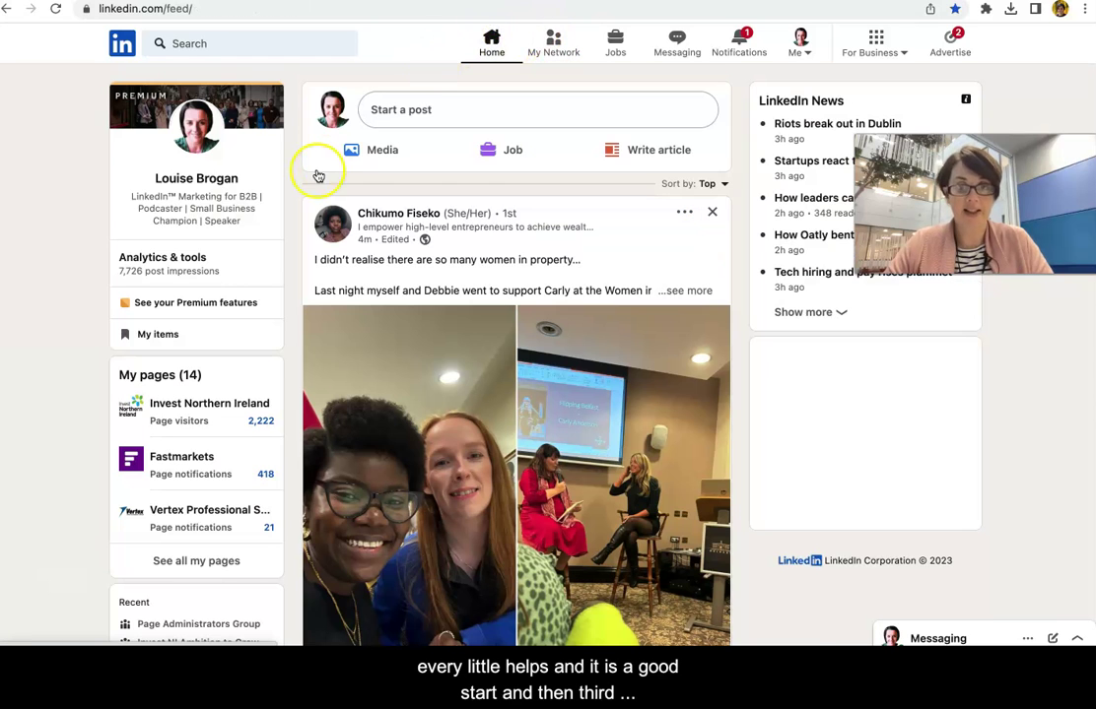
click(553, 112)
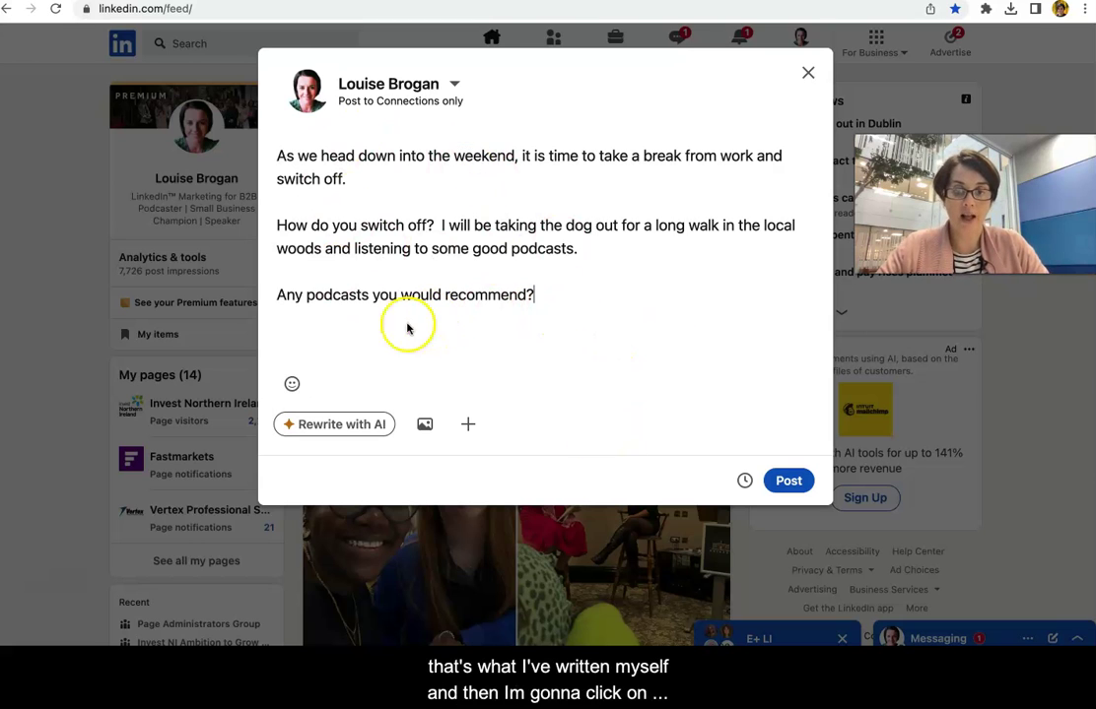
- Use Rewrite with AI to turn the weekend post into one paragraph inviting podcast suggestions
click(347, 426)
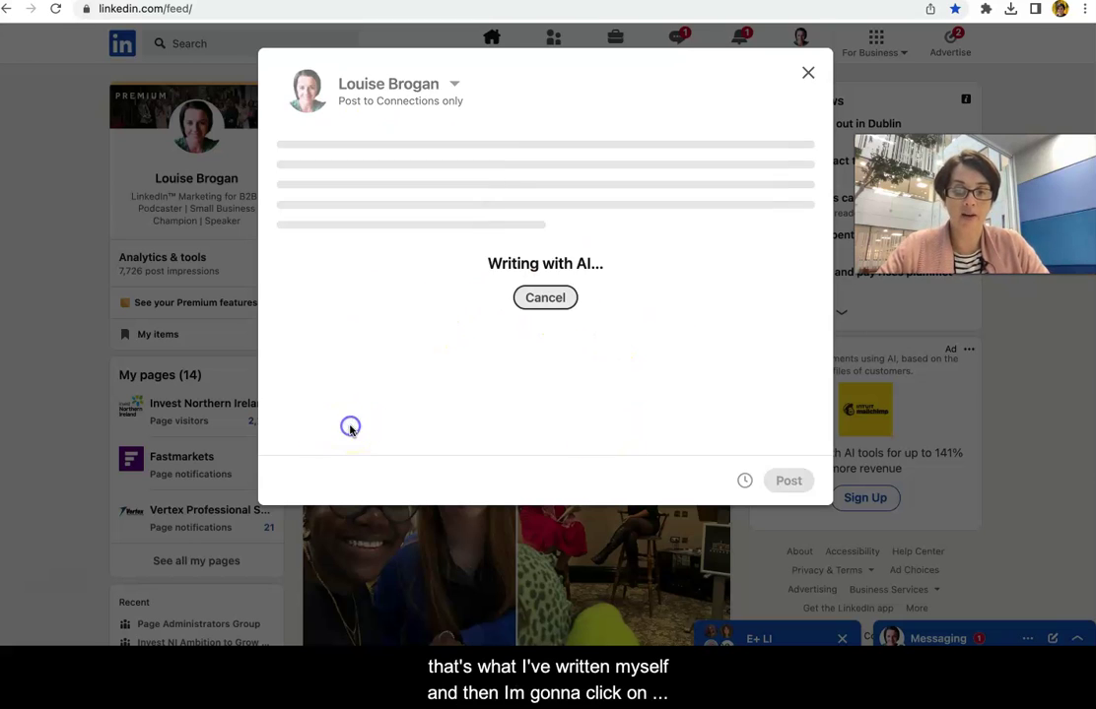